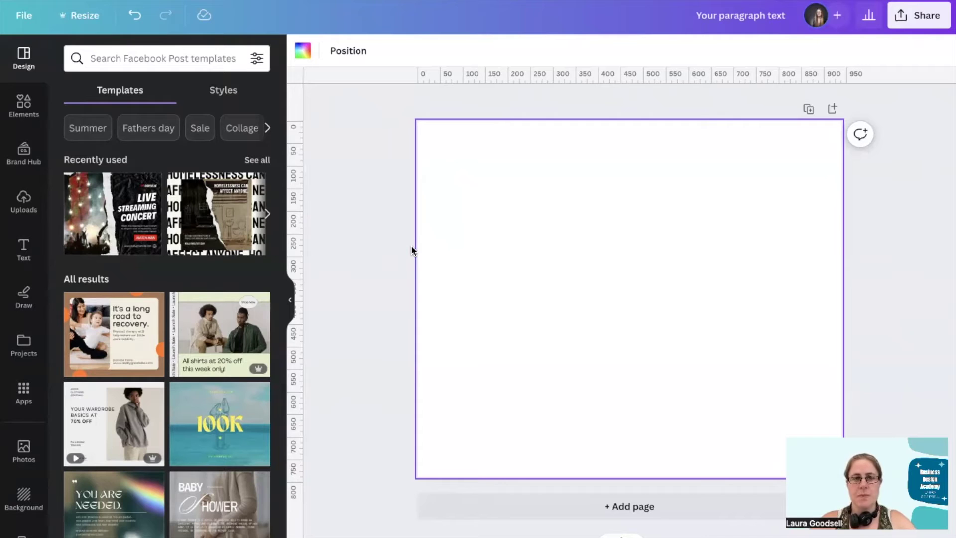
- Add a text box reading HELLO and enlarge it to about size 155
{"action": "key", "text": "t"}
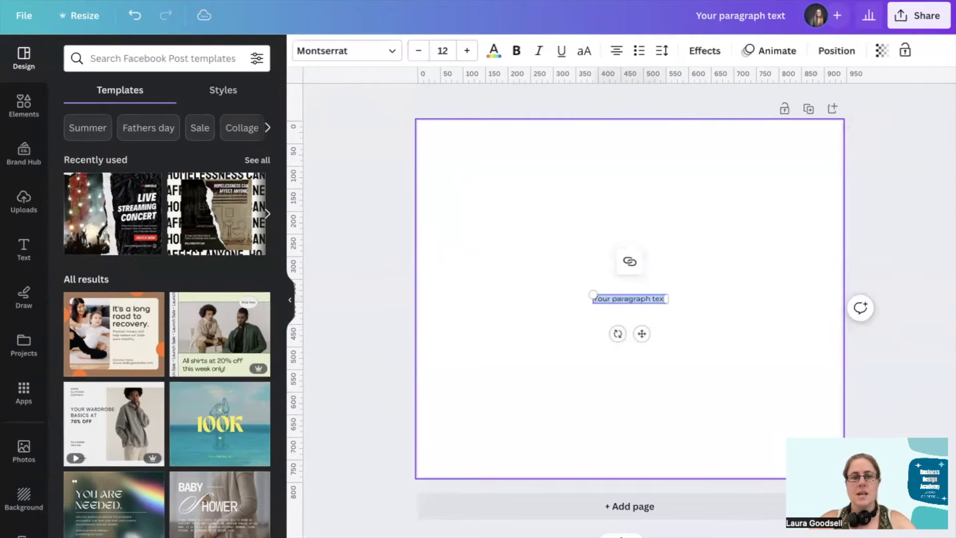
{"action": "left_click_drag", "start_coordinate": [593, 295], "coordinate": [445, 232]}
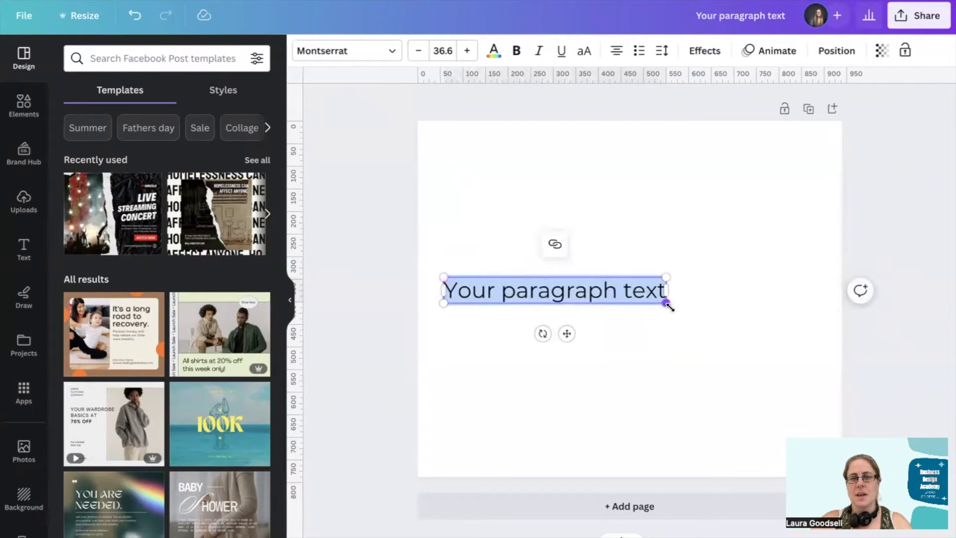
{"action": "left_click_drag", "start_coordinate": [669, 303], "coordinate": [795, 360]}
{"action": "type", "text": "HELLO"}
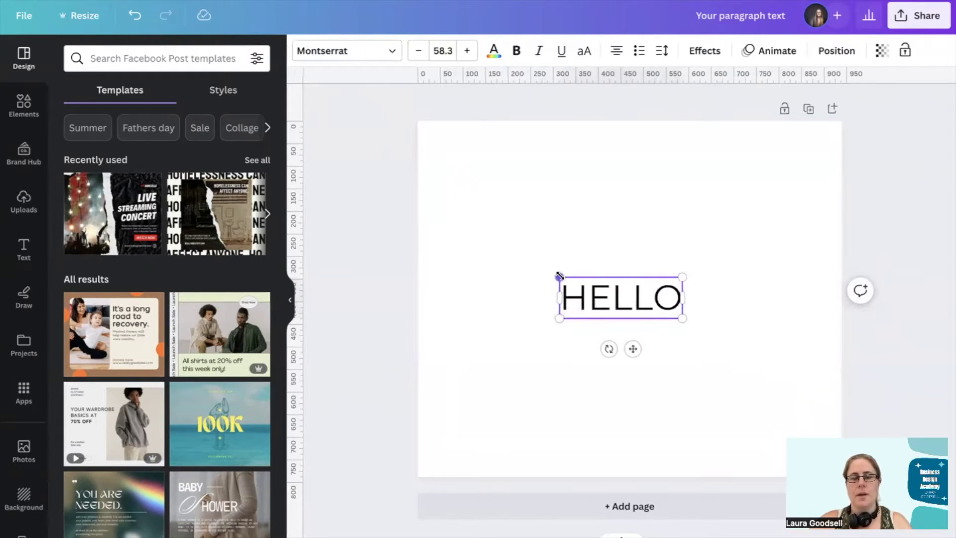
{"action": "left_click_drag", "start_coordinate": [560, 277], "coordinate": [473, 219]}
{"action": "left_click_drag", "start_coordinate": [683, 319], "coordinate": [773, 381]}
- Switch HELLO to the Anton font and enlarge it to size 208 across the page
{"action": "left_click", "coordinate": [347, 60]}
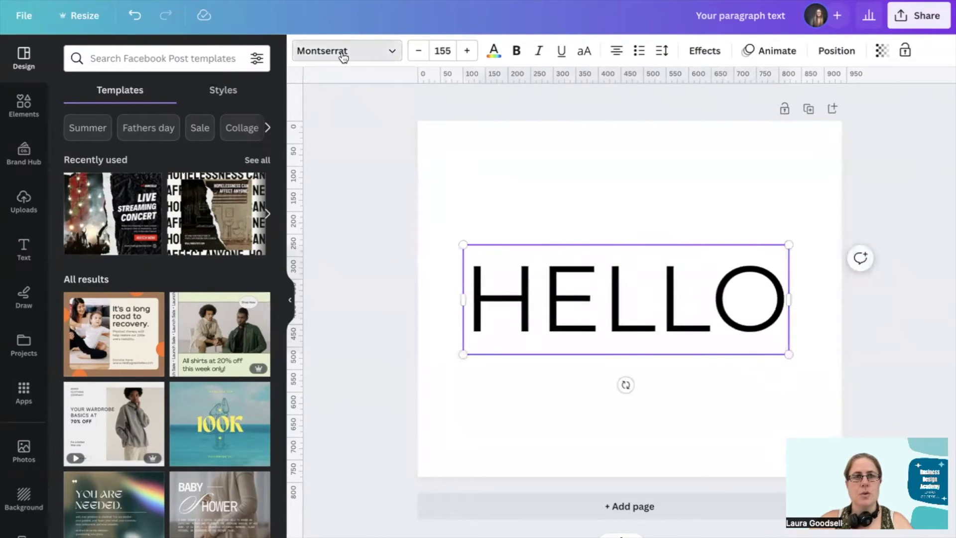
{"action": "left_click", "coordinate": [131, 399]}
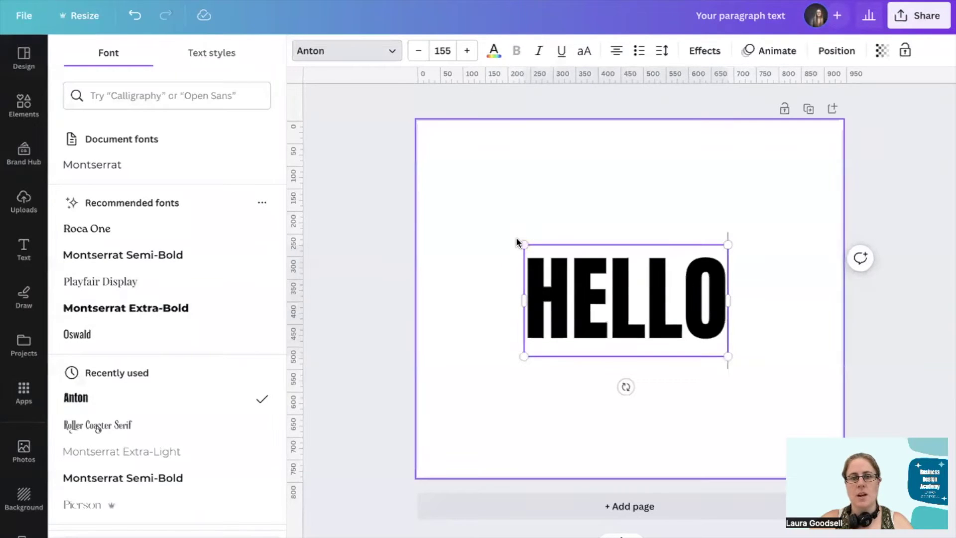
{"action": "left_click_drag", "start_coordinate": [524, 244], "coordinate": [453, 205]}
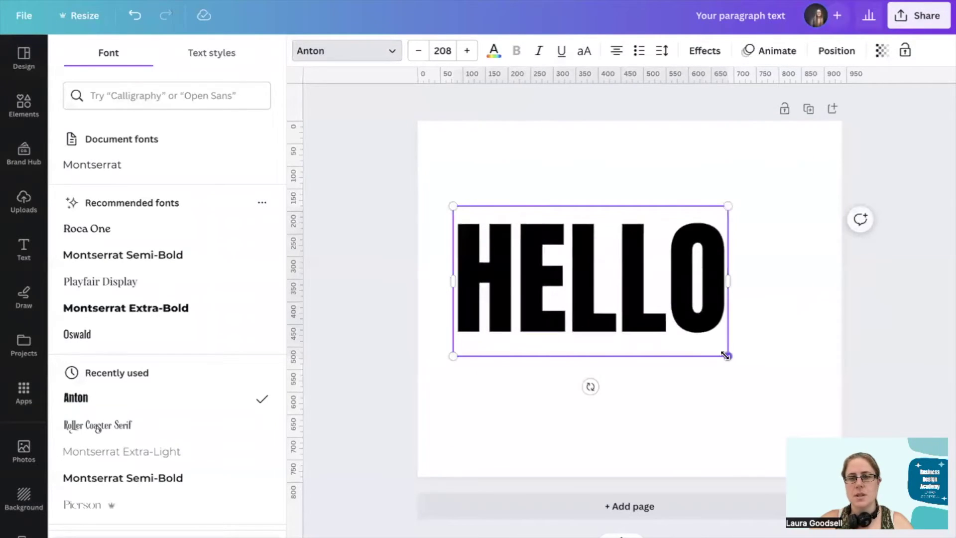
{"action": "left_click_drag", "start_coordinate": [728, 355], "coordinate": [801, 395]}
- Colour the HELLO text dark blue
{"action": "left_click", "coordinate": [426, 281]}
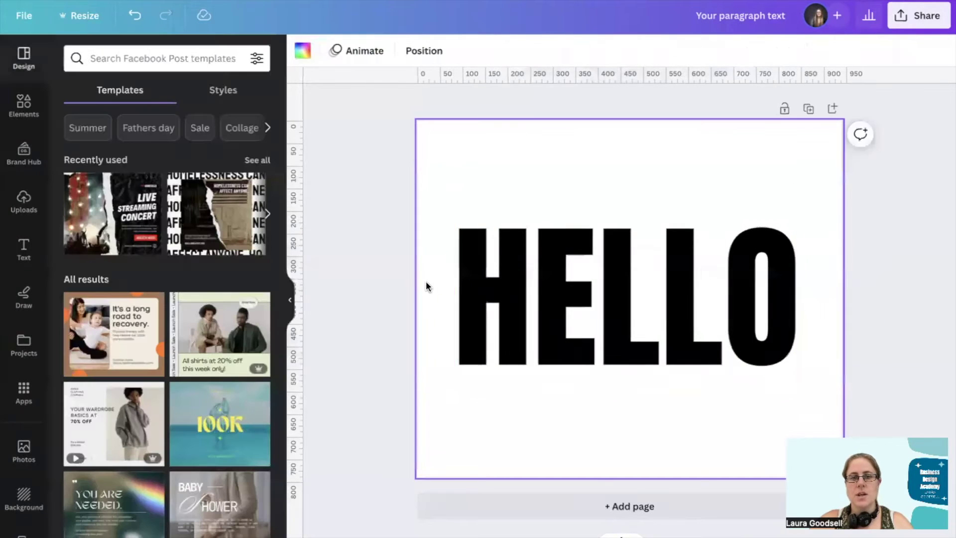
{"action": "left_click", "coordinate": [526, 266]}
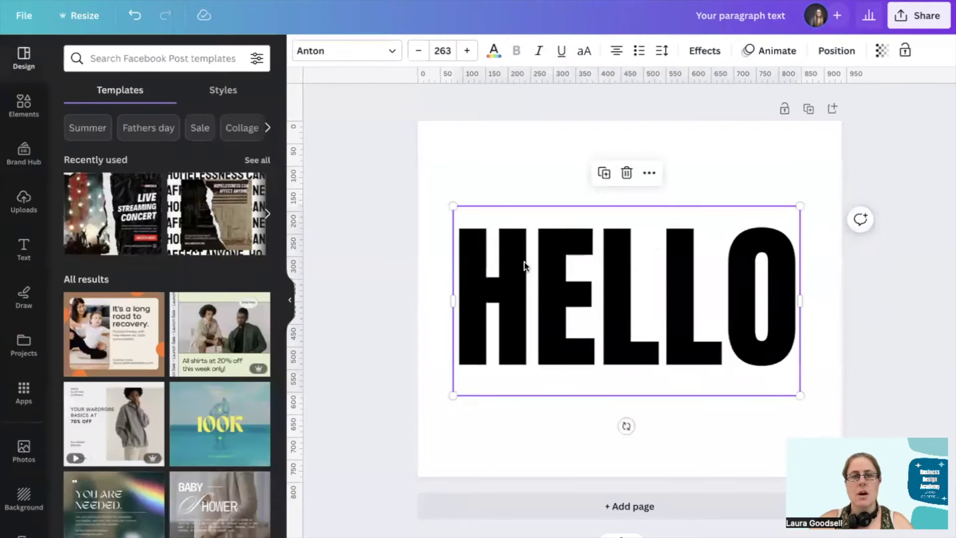
{"action": "left_click", "coordinate": [493, 56]}
{"action": "left_click", "coordinate": [221, 232]}
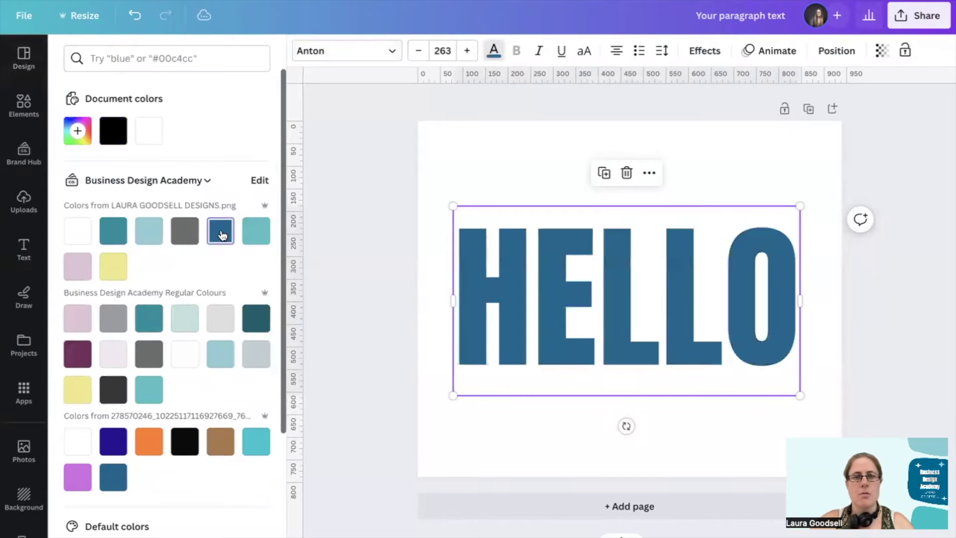
{"action": "left_click", "coordinate": [345, 270]}
{"action": "left_click", "coordinate": [345, 270]}
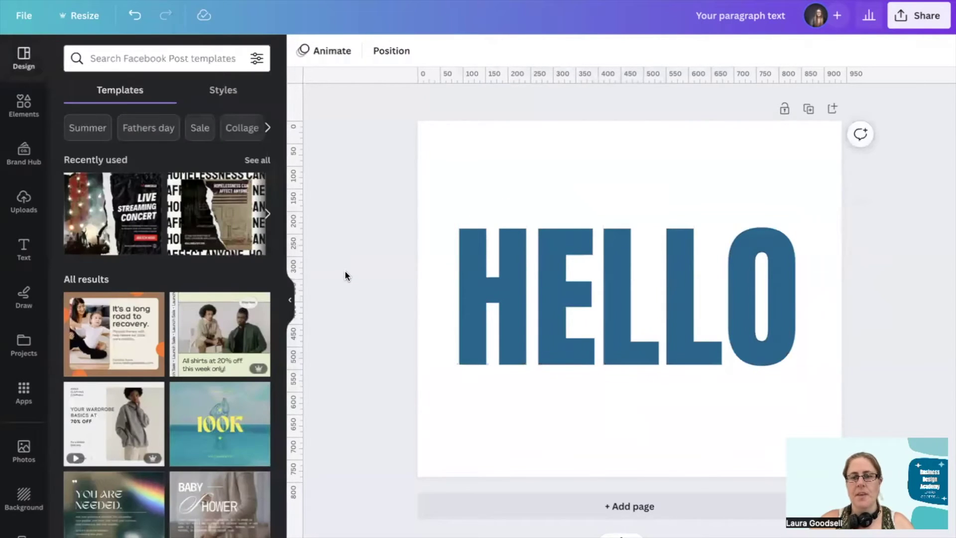
- Duplicate HELLO and offset the copy slightly down and to the right
{"action": "left_click", "coordinate": [551, 294]}
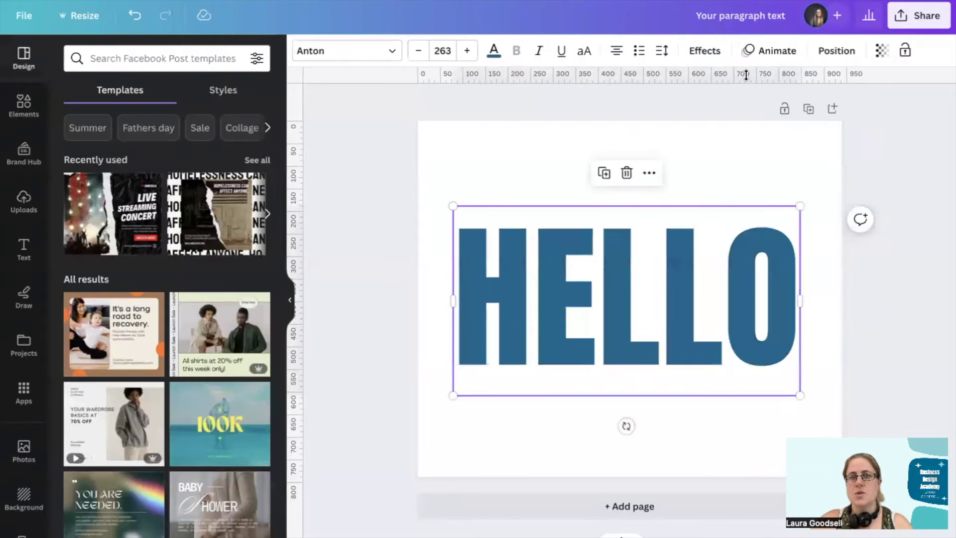
{"action": "left_click", "coordinate": [604, 175]}
{"action": "left_click_drag", "start_coordinate": [599, 274], "coordinate": [624, 319]}
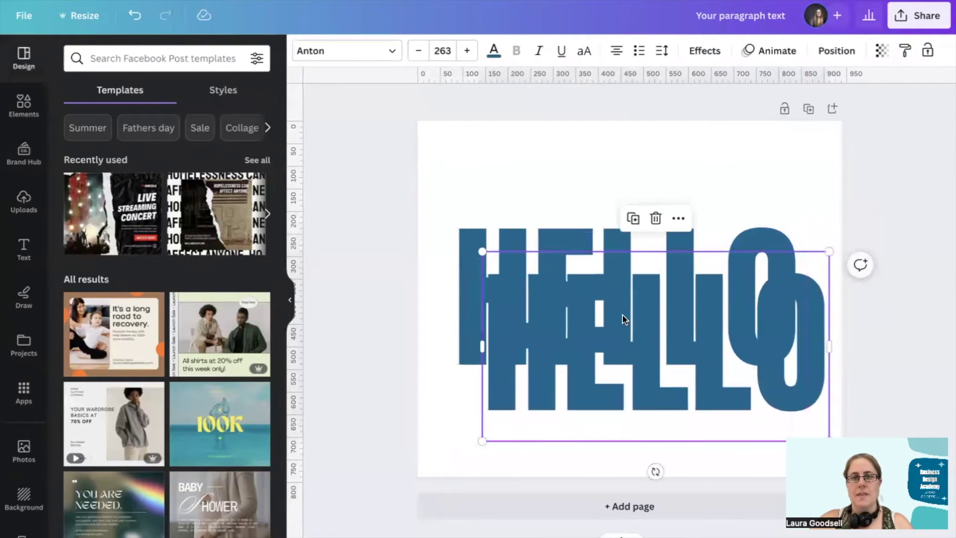
- Give the HELLO copy a Hollow effect at thickness 11 and snap it over the original
{"action": "left_click", "coordinate": [715, 55]}
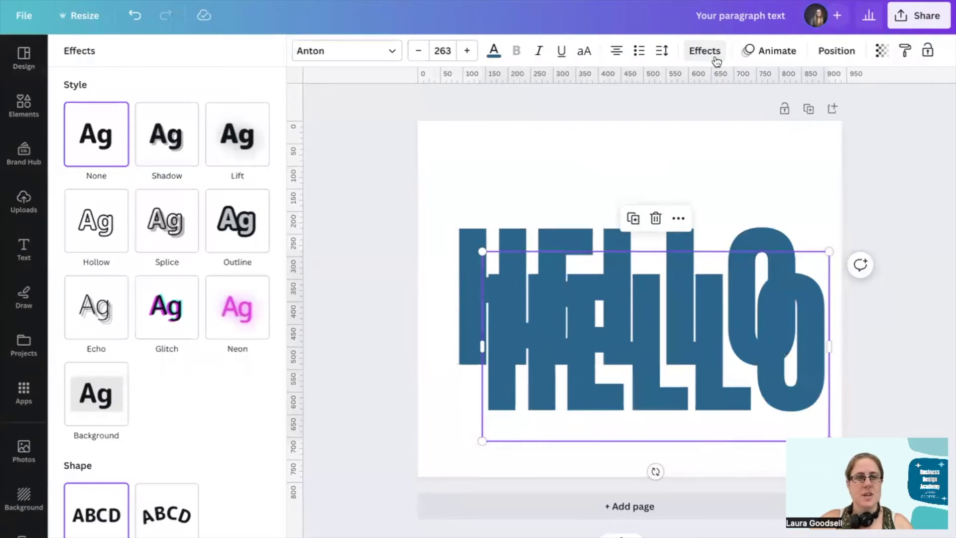
{"action": "left_click", "coordinate": [92, 249]}
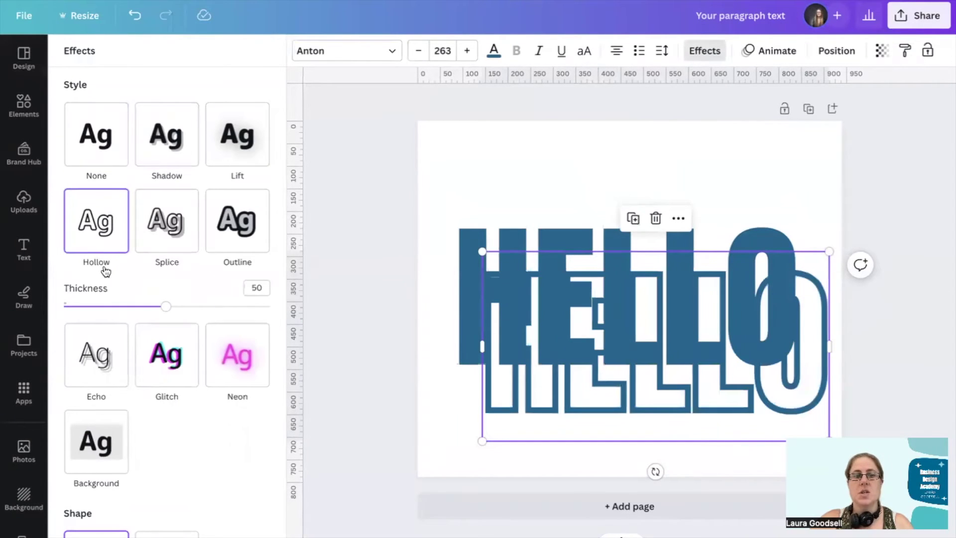
{"action": "left_click_drag", "start_coordinate": [128, 309], "coordinate": [83, 309]}
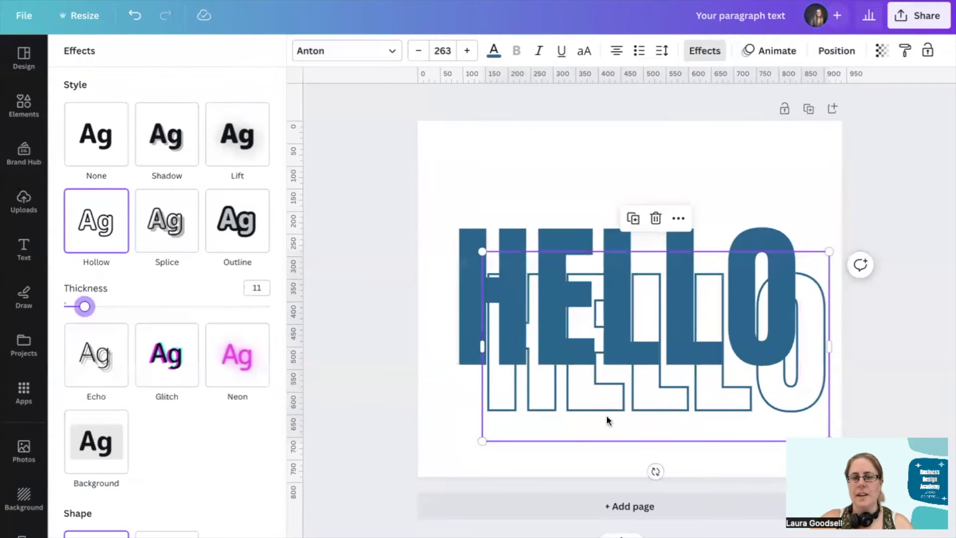
{"action": "left_click_drag", "start_coordinate": [662, 408], "coordinate": [631, 364]}
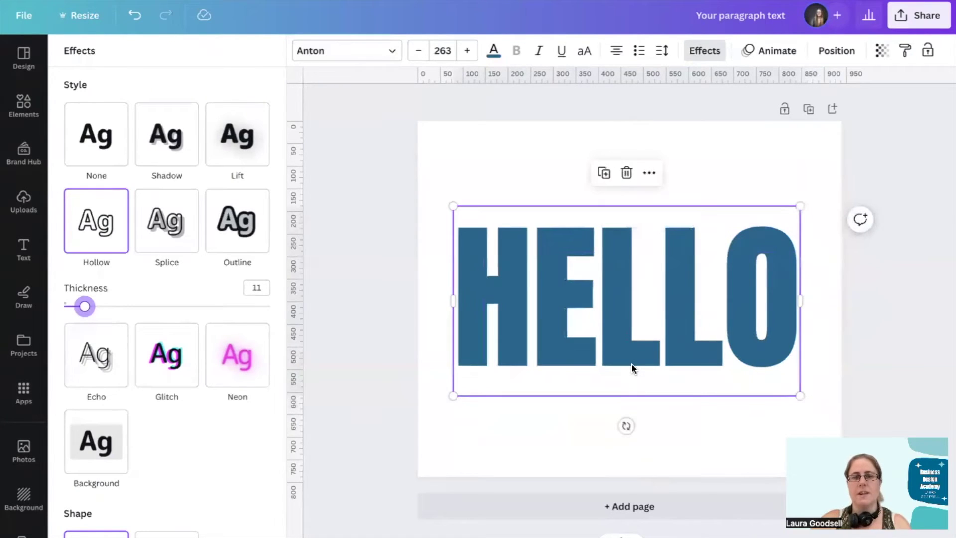
{"action": "left_click", "coordinate": [458, 172]}
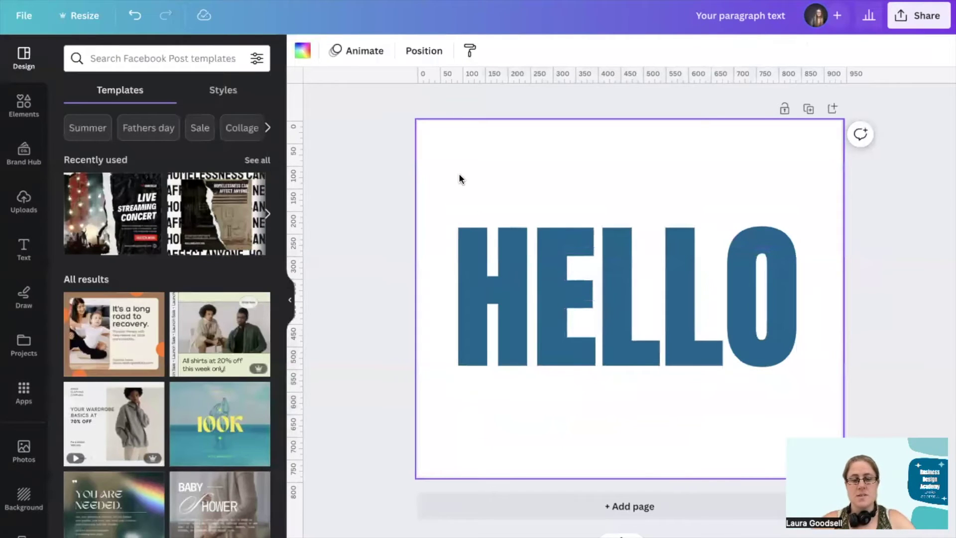
- Add a square and stretch it across the page width from the top edge to mid-HELLO
{"action": "left_click", "coordinate": [405, 322]}
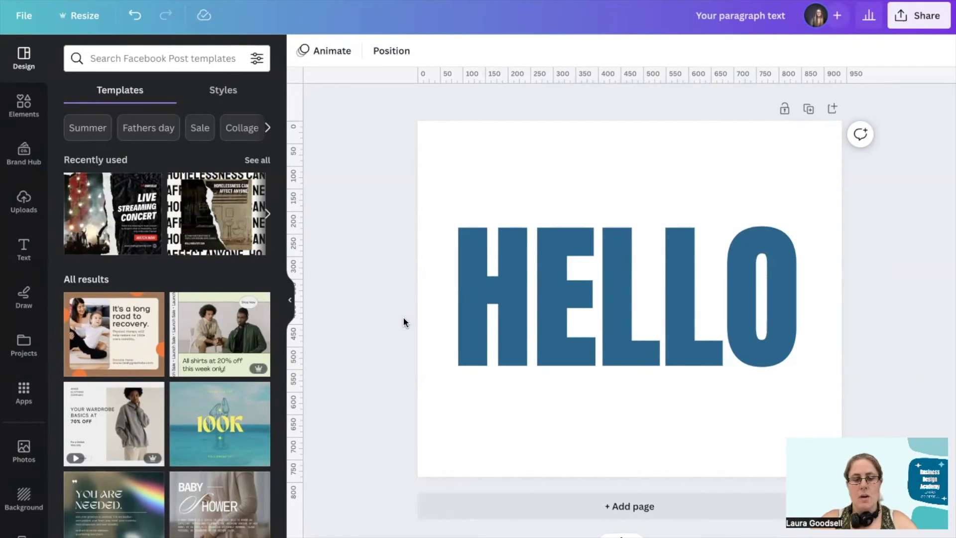
{"action": "key", "text": "r"}
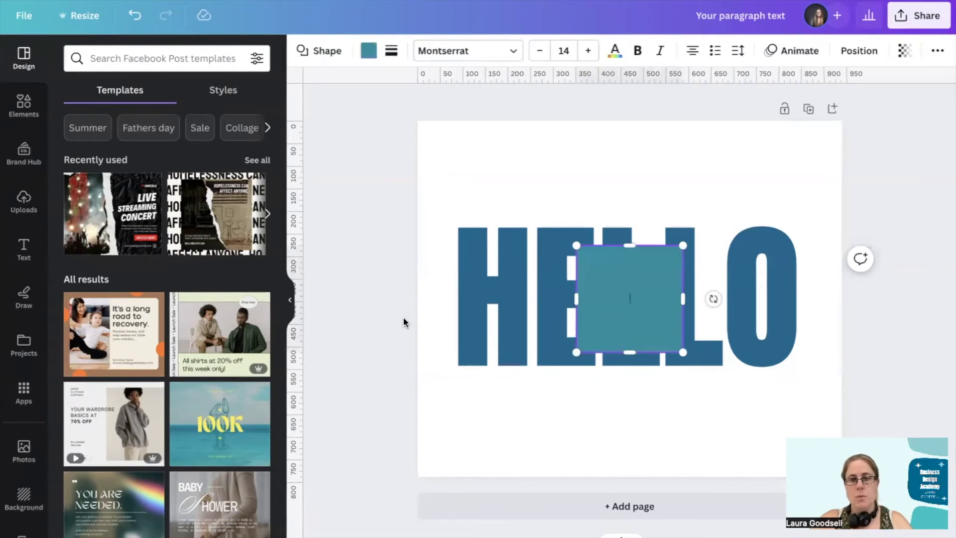
{"action": "left_click_drag", "start_coordinate": [577, 299], "coordinate": [390, 299]}
{"action": "left_click_drag", "start_coordinate": [683, 299], "coordinate": [899, 299]}
{"action": "left_click_drag", "start_coordinate": [642, 246], "coordinate": [624, 95]}
{"action": "left_click_drag", "start_coordinate": [623, 268], "coordinate": [597, 211]}
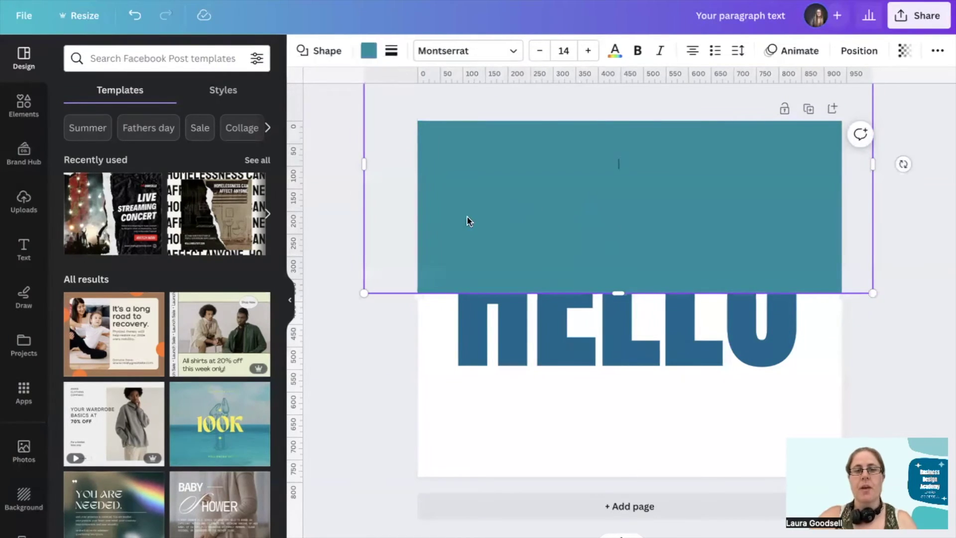
- Fill the rectangle pale pink and send it back one layer behind the outlined HELLO
{"action": "left_click", "coordinate": [369, 50]}
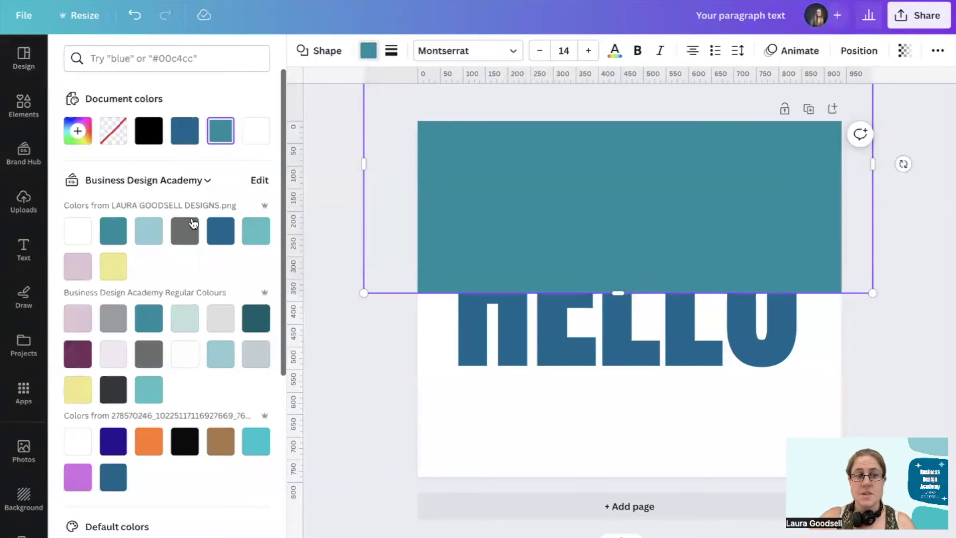
{"action": "left_click", "coordinate": [83, 270]}
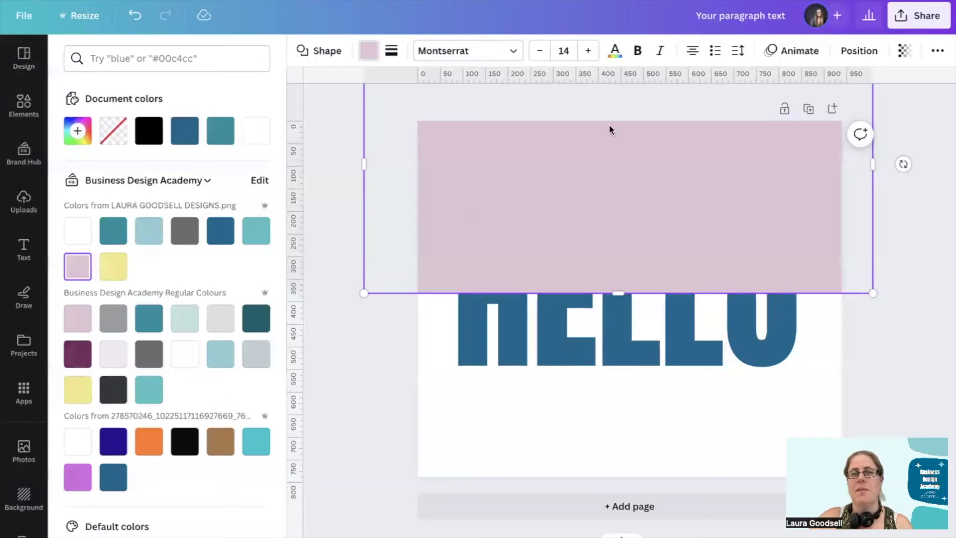
{"action": "left_click", "coordinate": [869, 53]}
{"action": "left_click", "coordinate": [230, 90]}
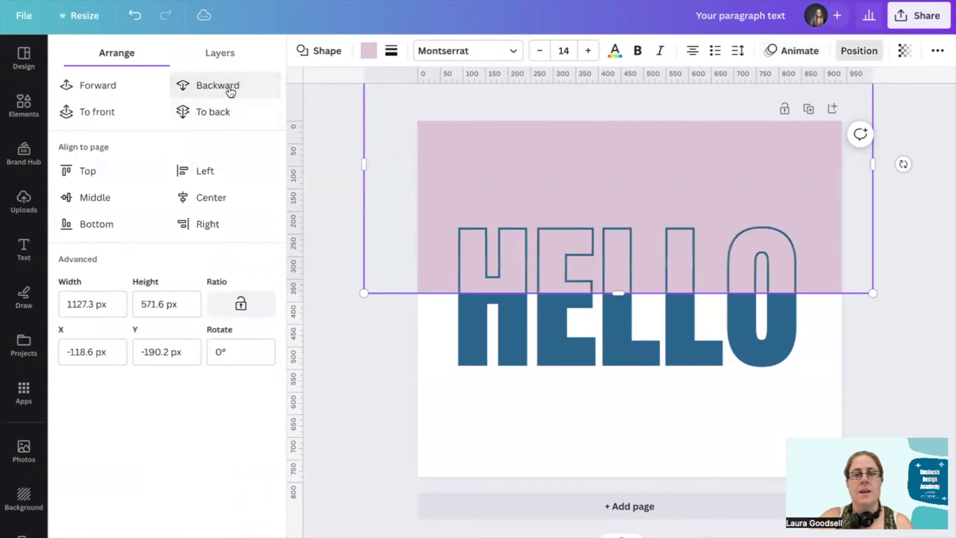
{"action": "left_click", "coordinate": [352, 250]}
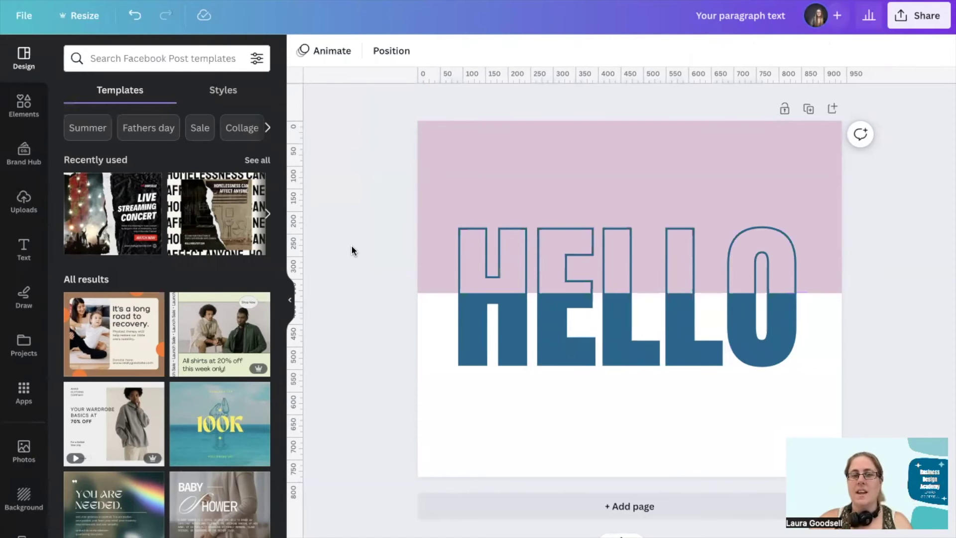
- Set the page background to the pale pink document colour matching the rectangle
{"action": "left_click", "coordinate": [462, 456]}
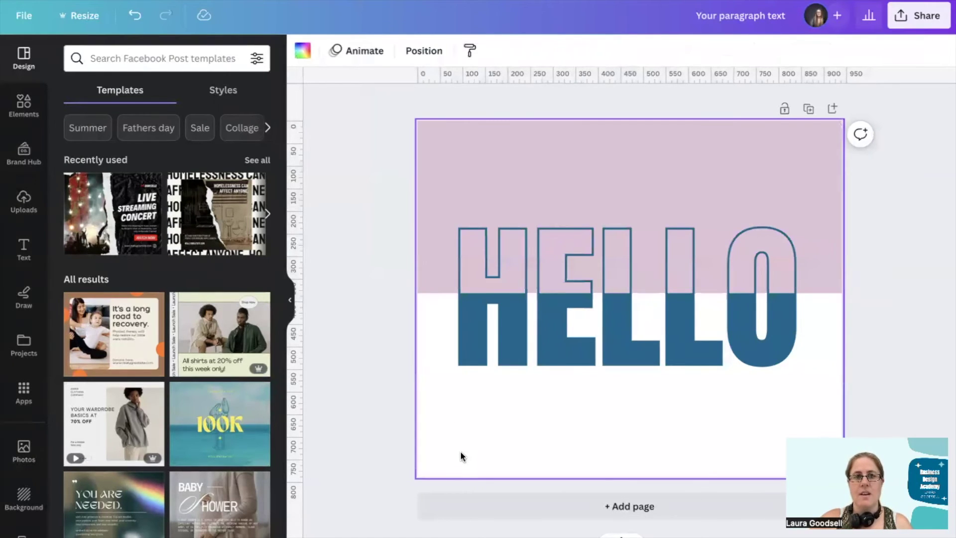
{"action": "left_click", "coordinate": [371, 347]}
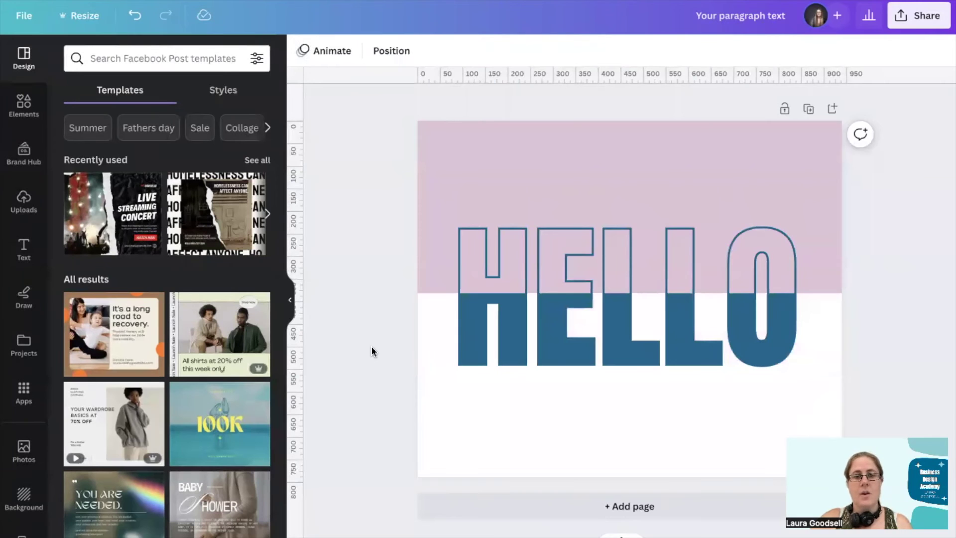
{"action": "left_click", "coordinate": [469, 442]}
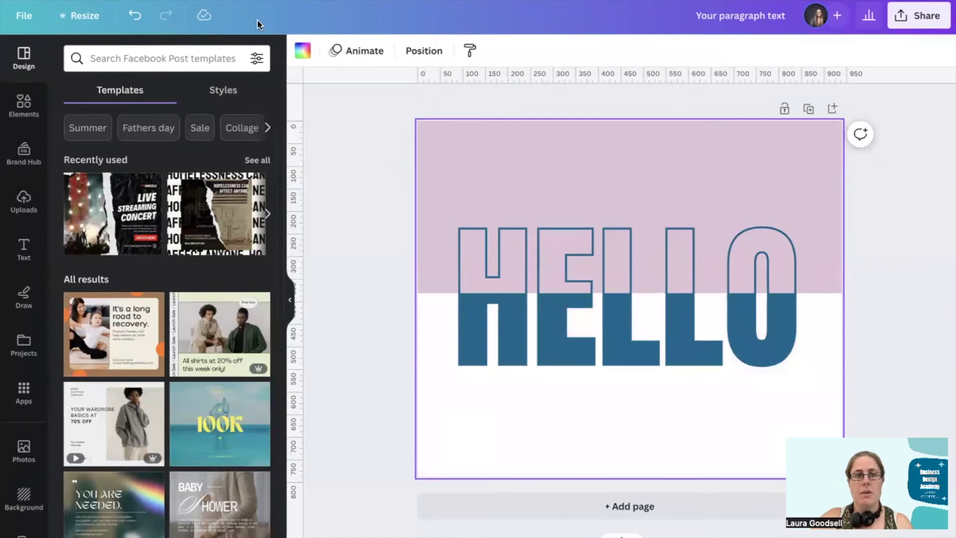
{"action": "left_click", "coordinate": [302, 51]}
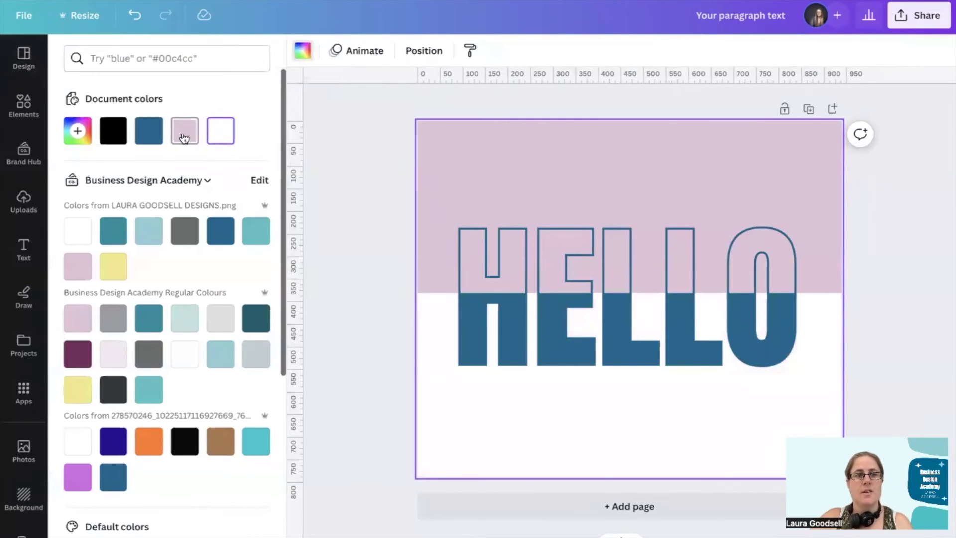
{"action": "left_click", "coordinate": [184, 132]}
{"action": "left_click", "coordinate": [368, 445]}
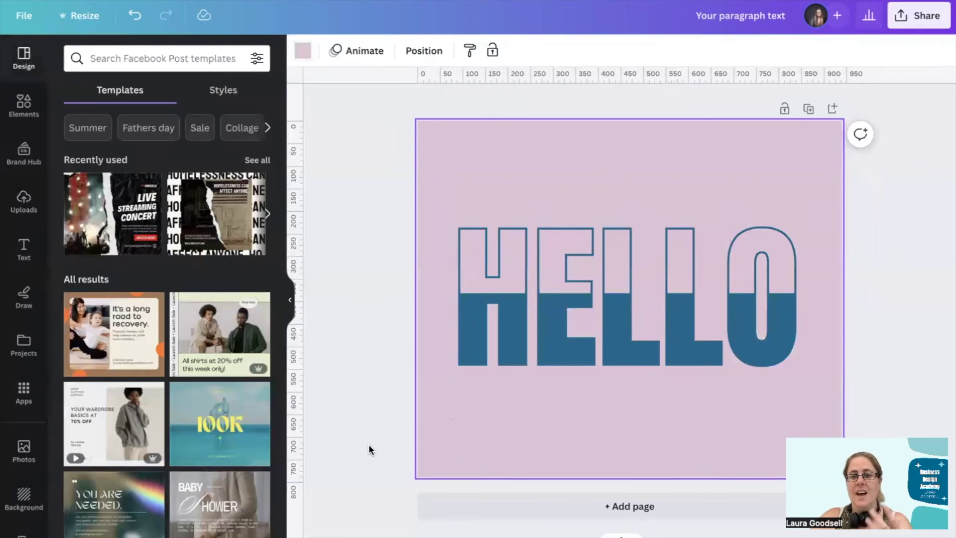